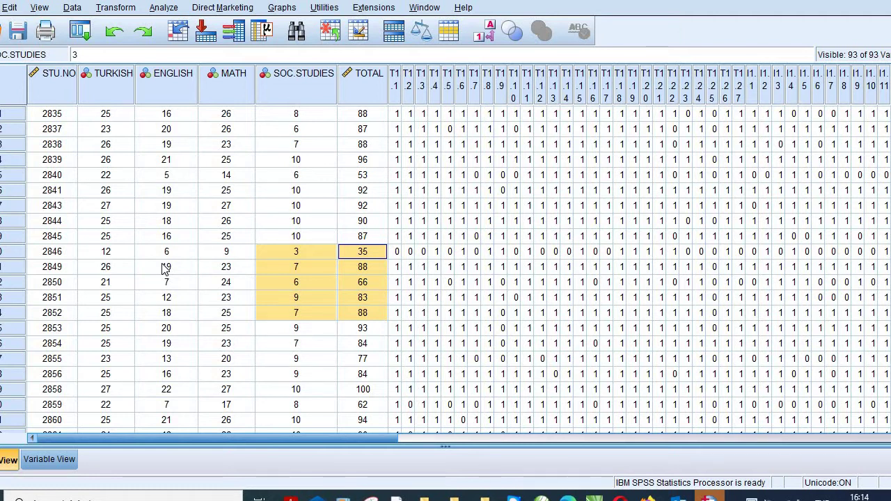
Set the case selection to cases satisfying a condition and open the condition's definition.
click(72, 8)
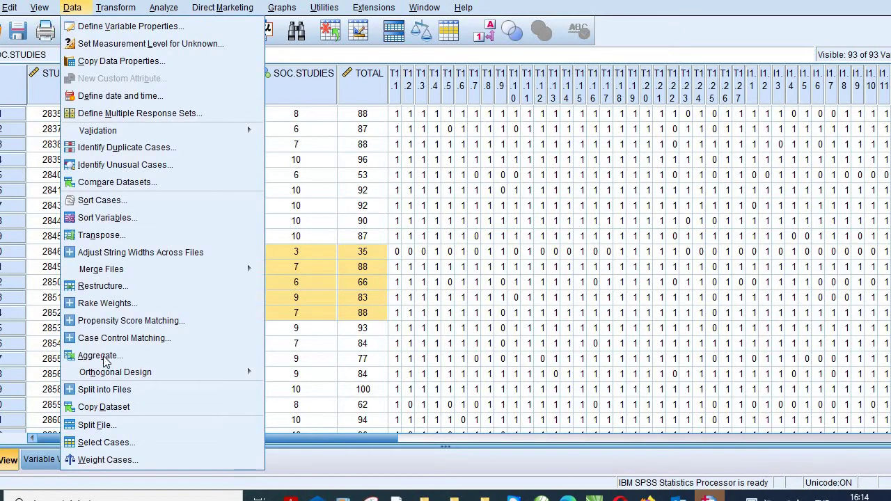
click(104, 443)
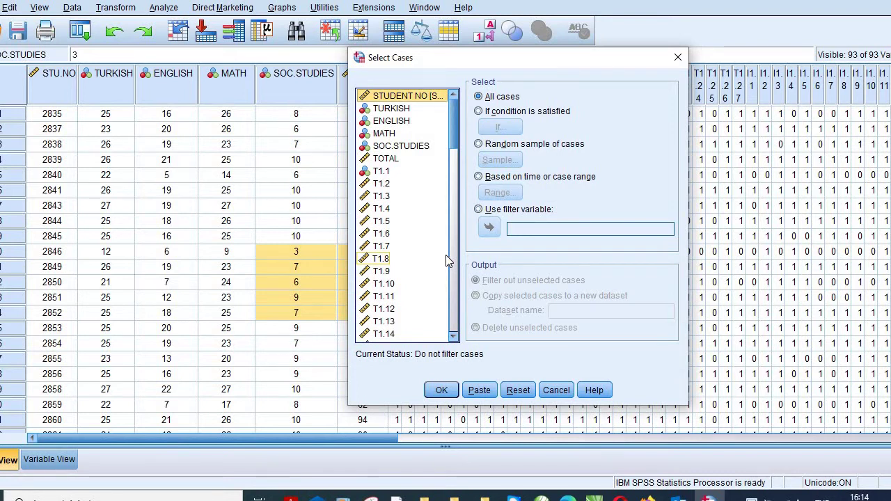
click(542, 113)
click(508, 130)
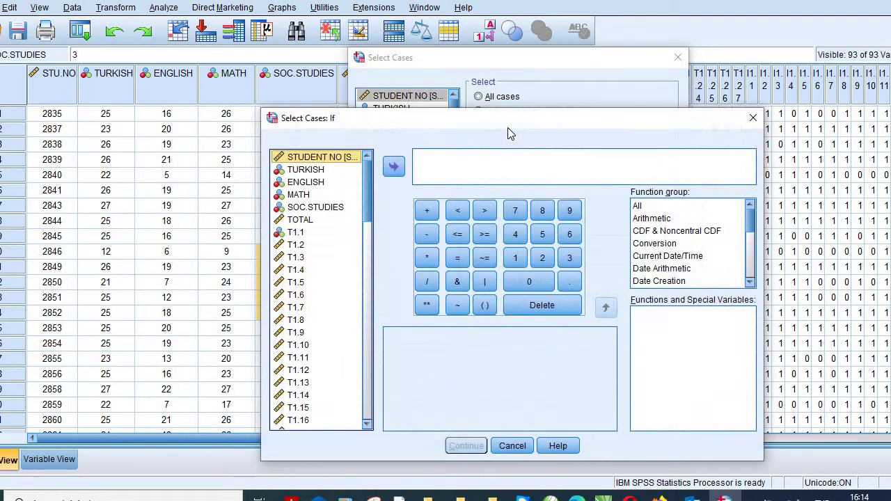
Define the case selection condition as MATH > 5 AND MATH < 14.
click(310, 197)
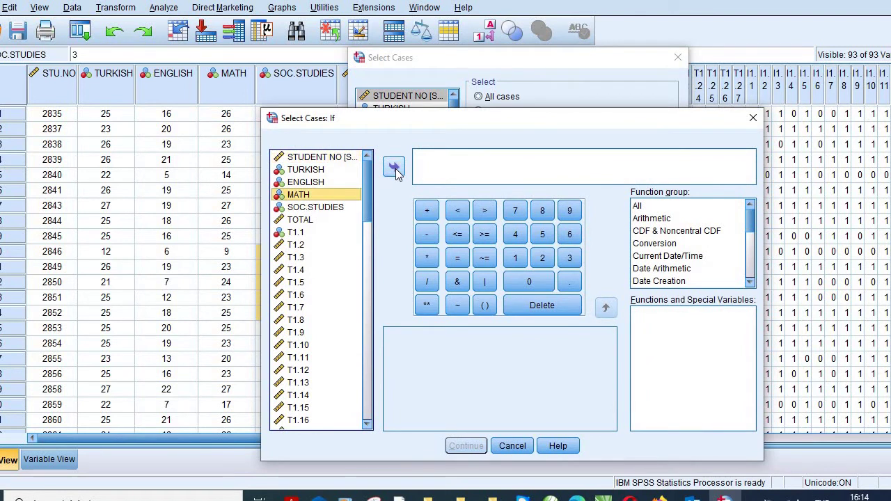
click(394, 167)
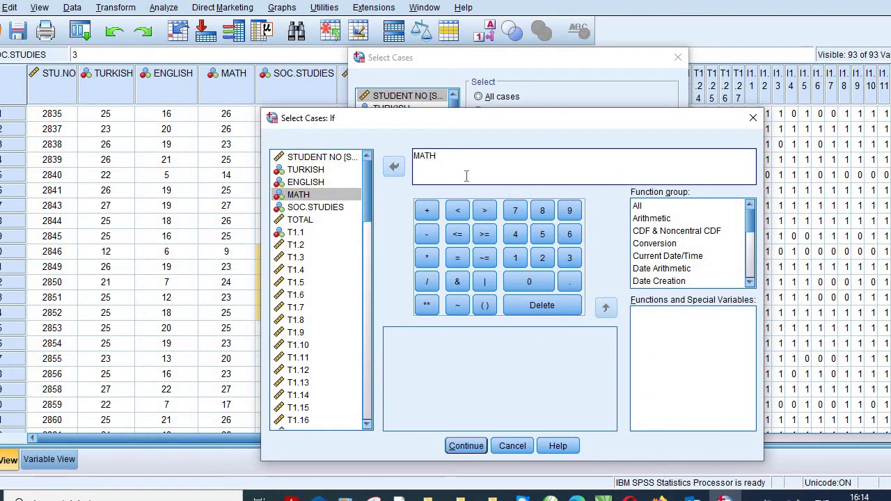
click(484, 213)
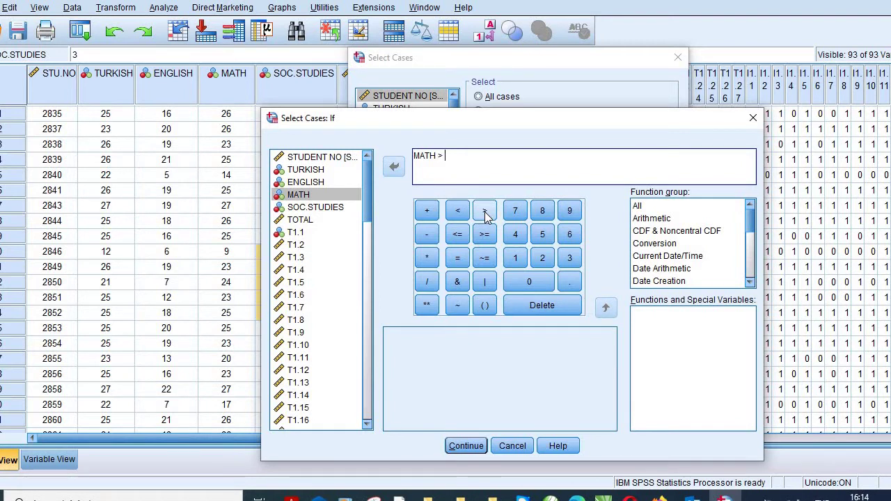
text(54)
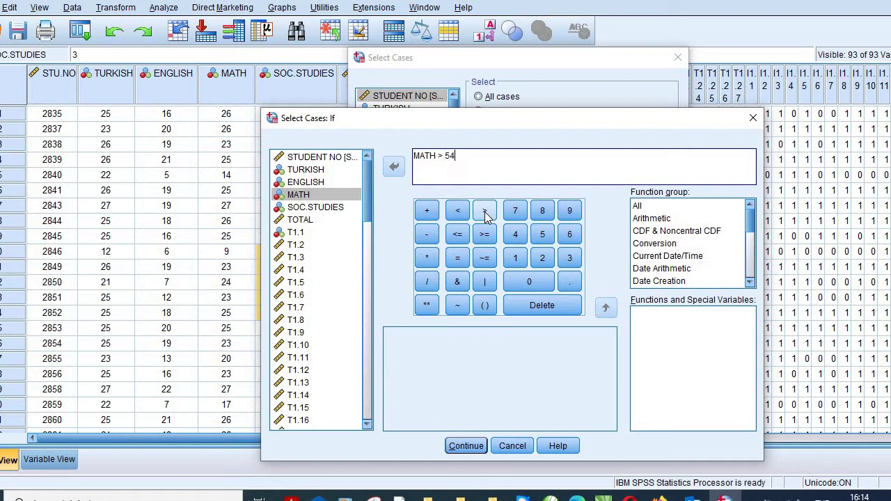
key(BackSpace)
text(AND)
click(339, 196)
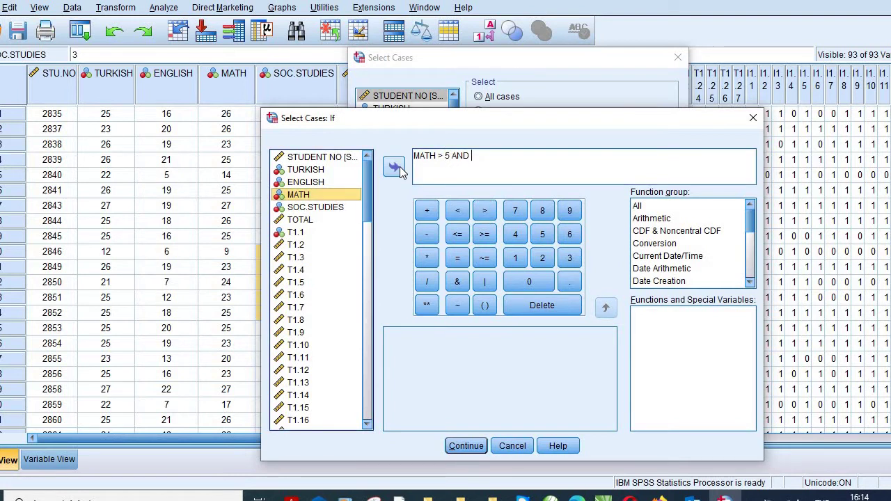
click(398, 169)
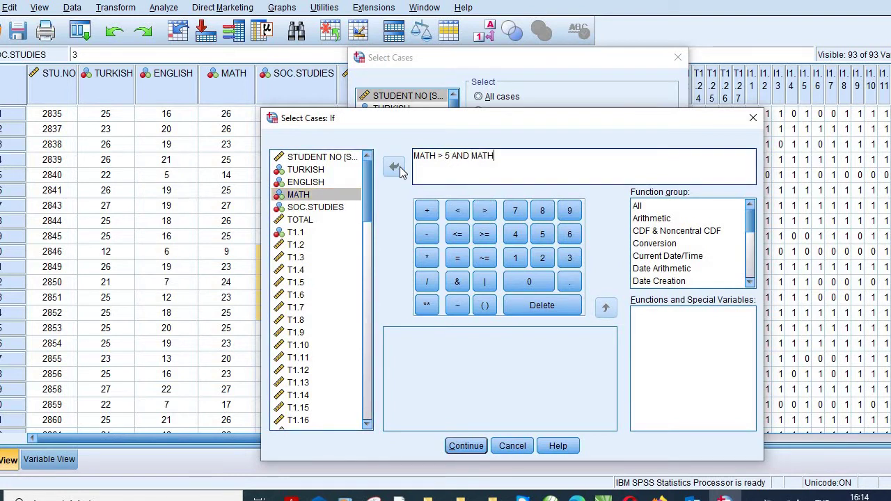
click(459, 215)
text(14)
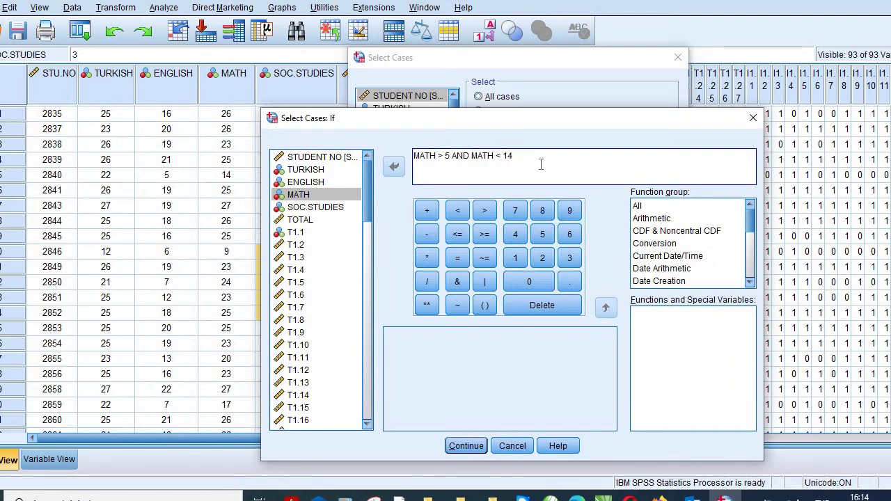
Apply the case filter to the dataset and close the resulting output document without saving it.
click(466, 446)
click(442, 387)
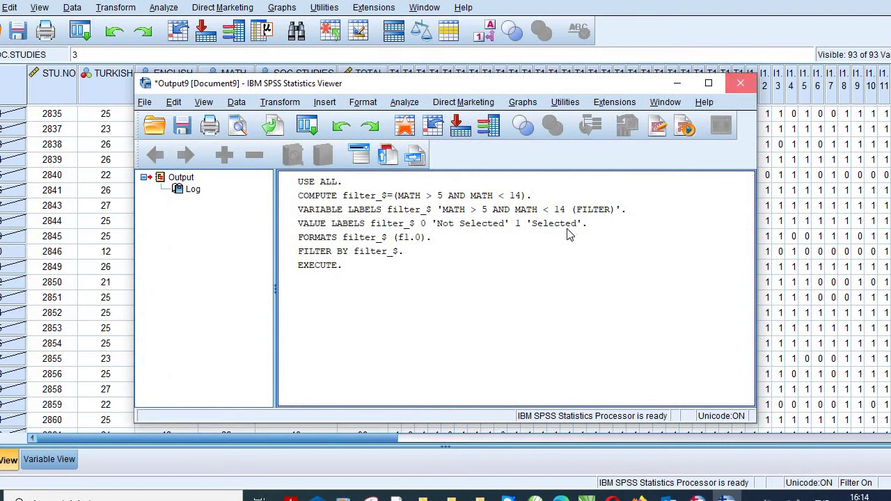
key(alt+F4)
click(443, 275)
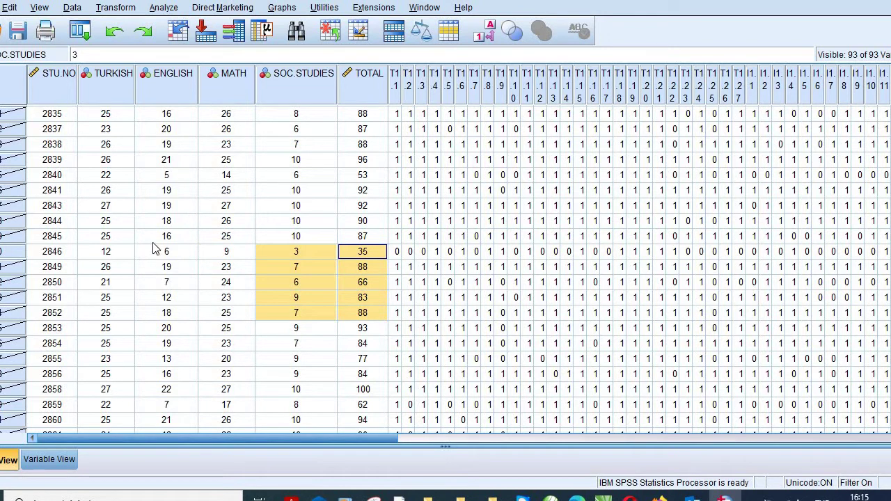
Check the MATH scores of included and excluded cases in the data against the filter condition.
click(215, 253)
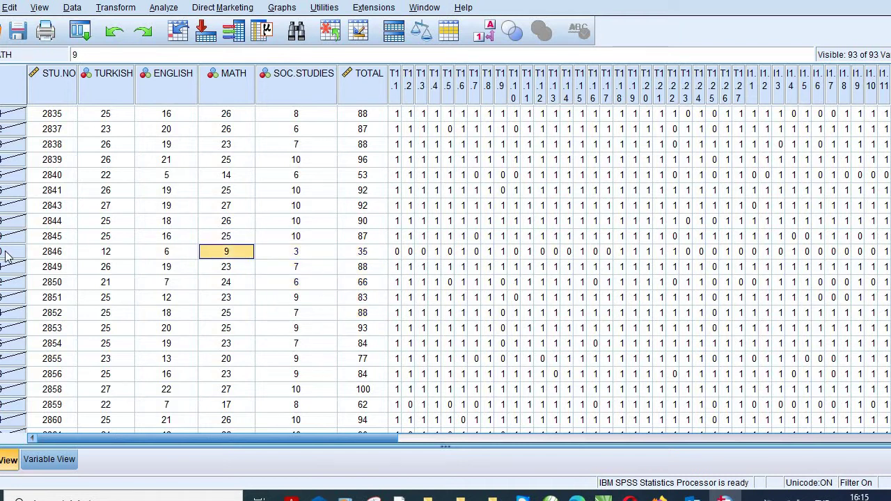
click(247, 237)
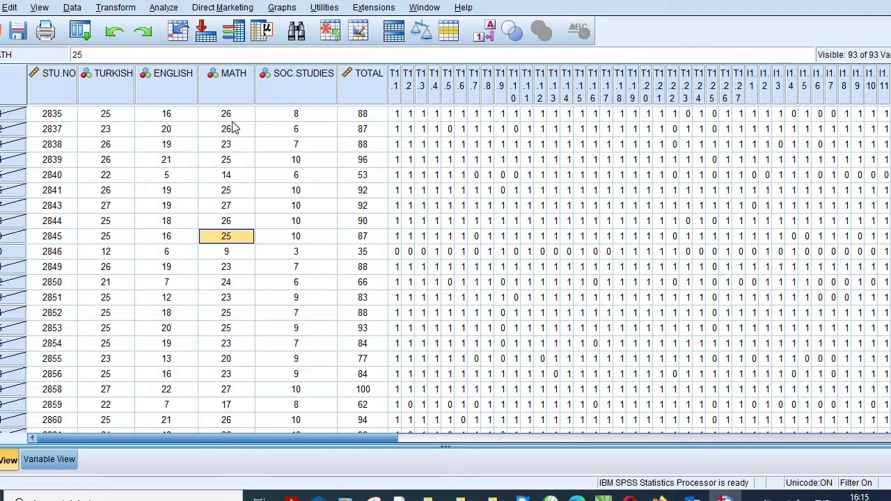
click(236, 93)
click(239, 183)
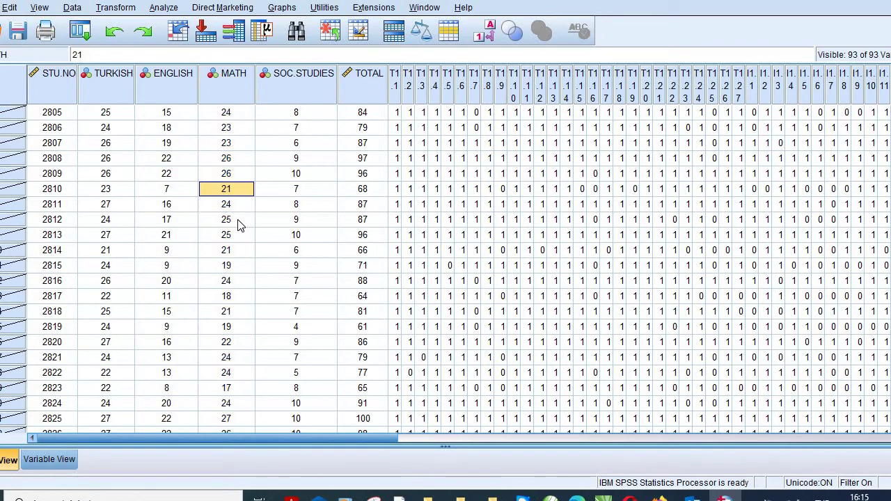
click(238, 223)
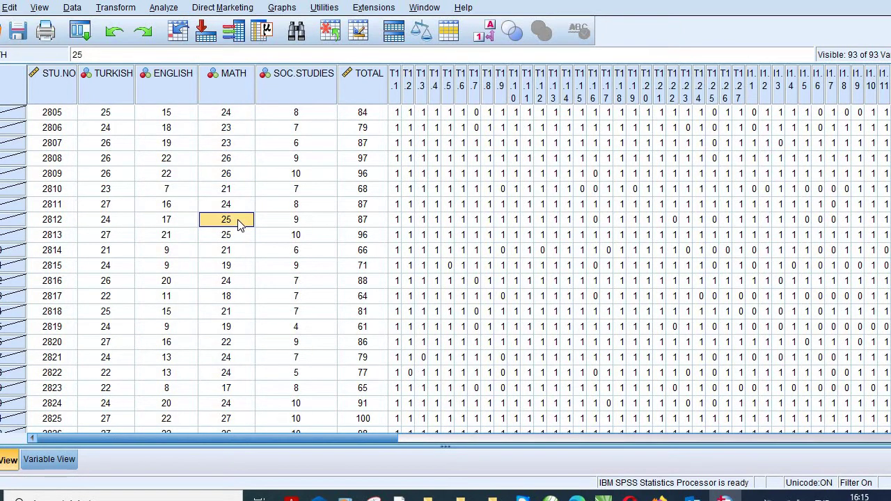
Reset the Explore analysis settings and assign SOC.STUDIES as the only dependent variable.
click(162, 9)
mouse_move(232, 43)
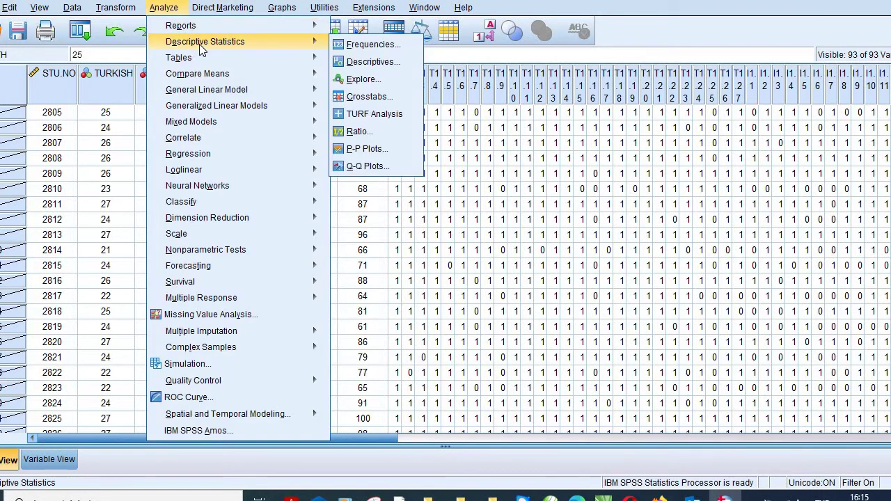
click(362, 78)
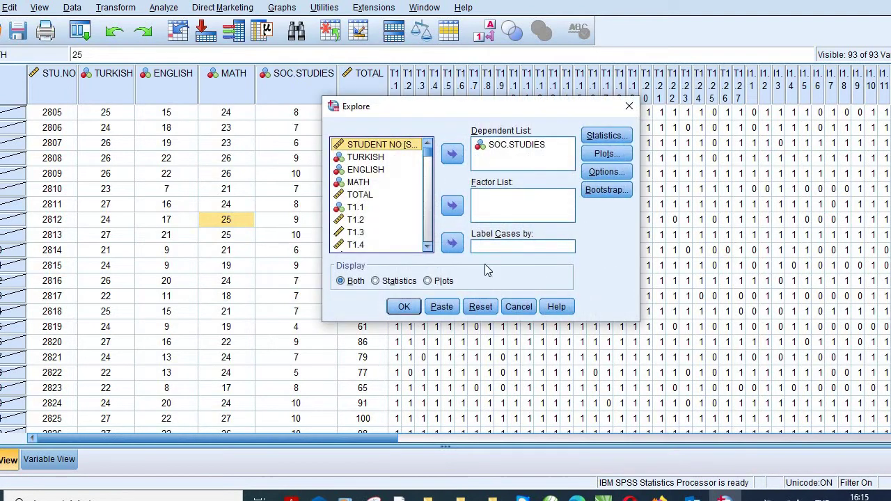
click(480, 307)
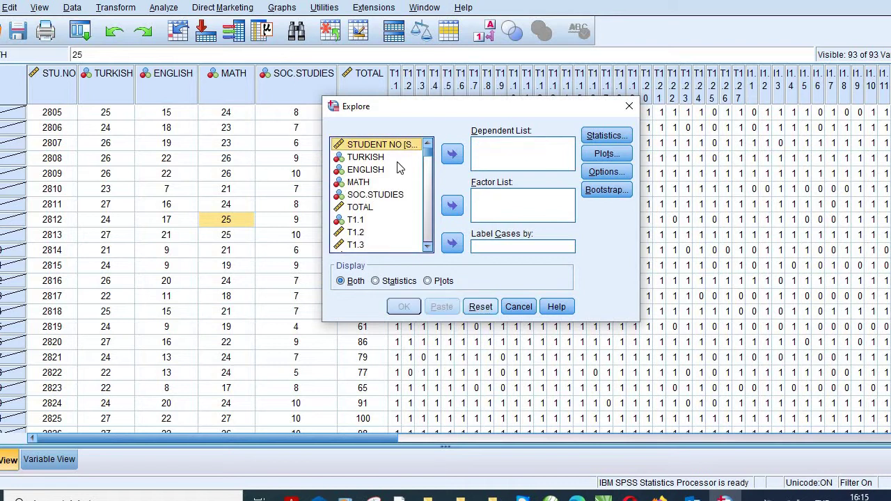
click(396, 200)
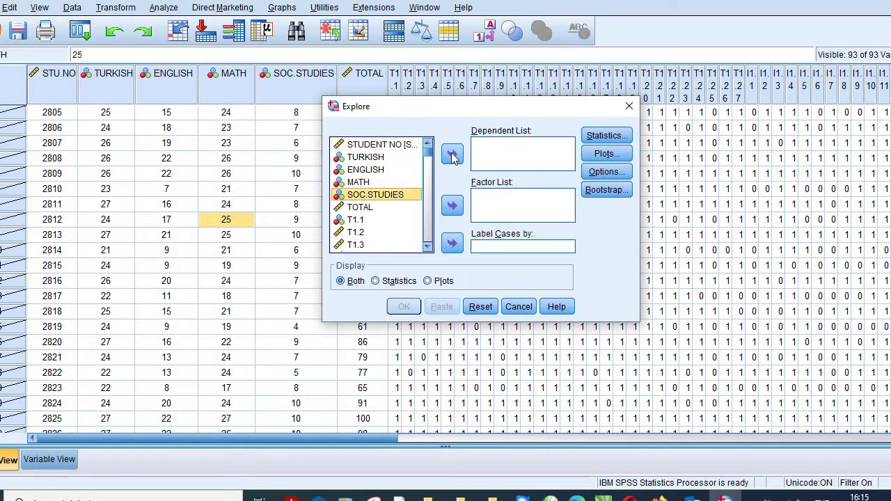
click(452, 155)
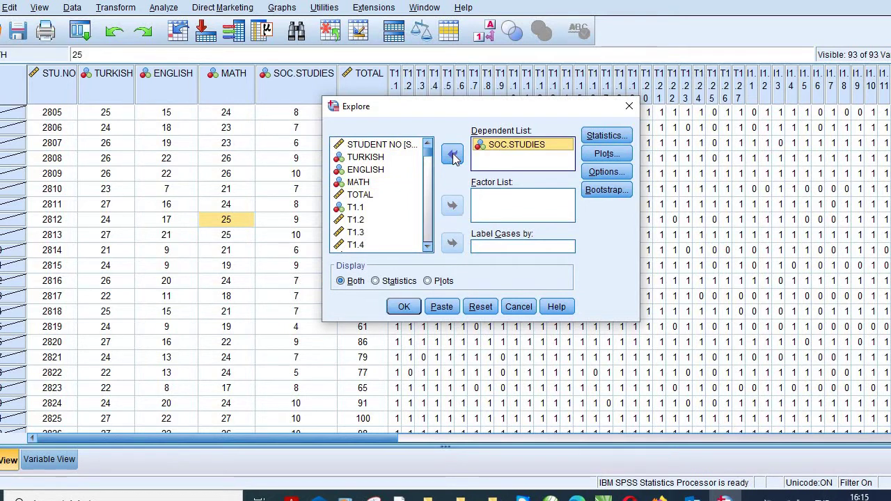
Include normality plots with tests in the Explore analysis and run it for SOC.STUDIES.
click(606, 155)
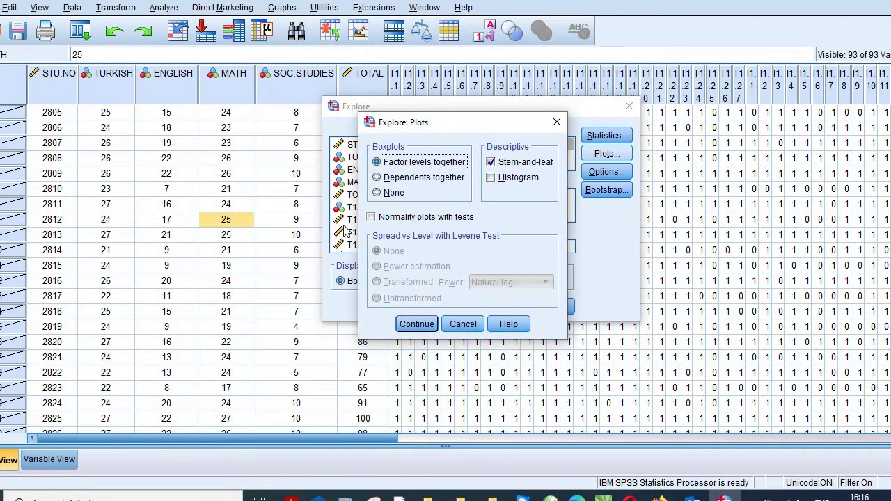
click(372, 218)
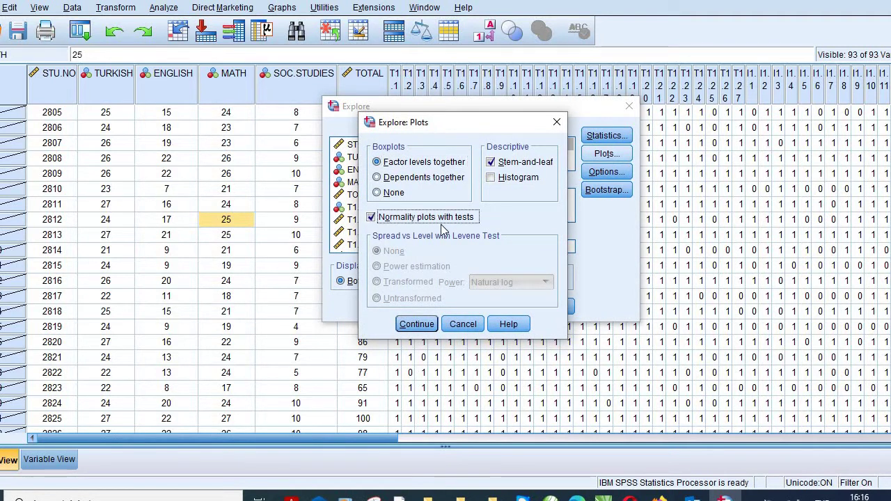
click(434, 324)
click(404, 308)
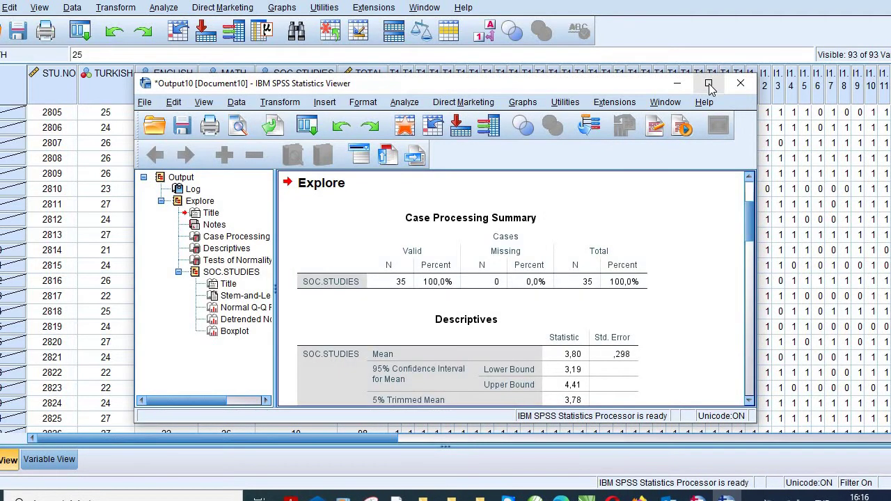
Enlarge the output and examine the Kolmogorov-Smirnov and Shapiro-Wilk significance values for SOC.STUDIES in the Tests of Normality table.
click(708, 84)
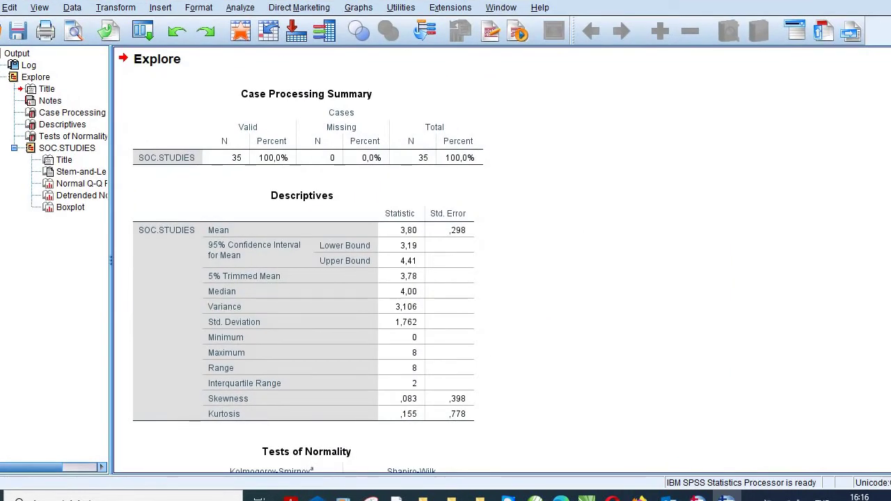
scroll(300, 265, down, 5)
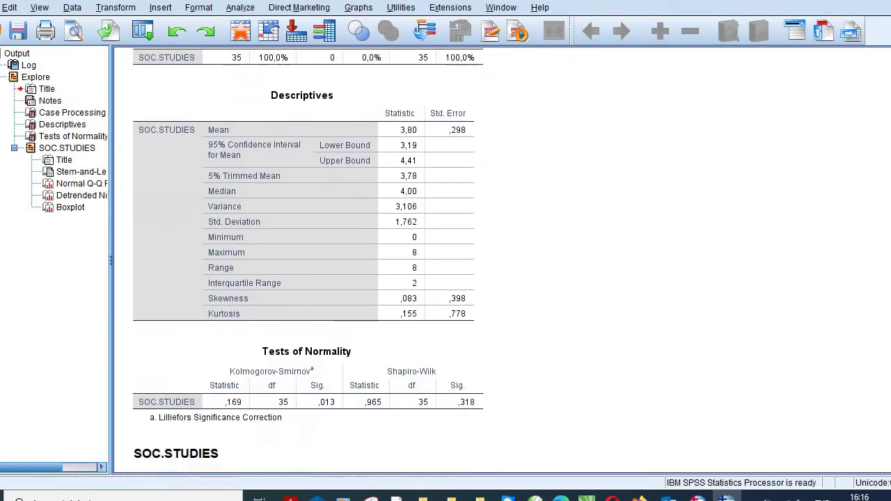
scroll(418, 229, down, 1)
click(416, 238)
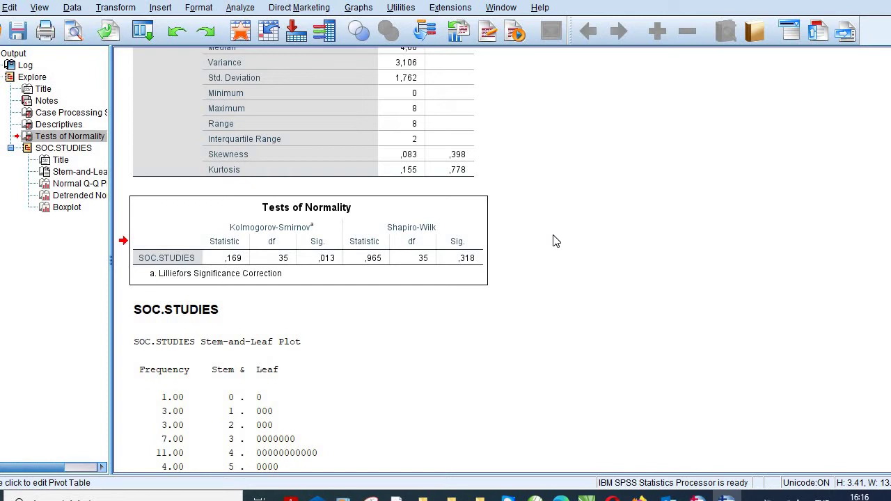
click(325, 258)
double_click(325, 258)
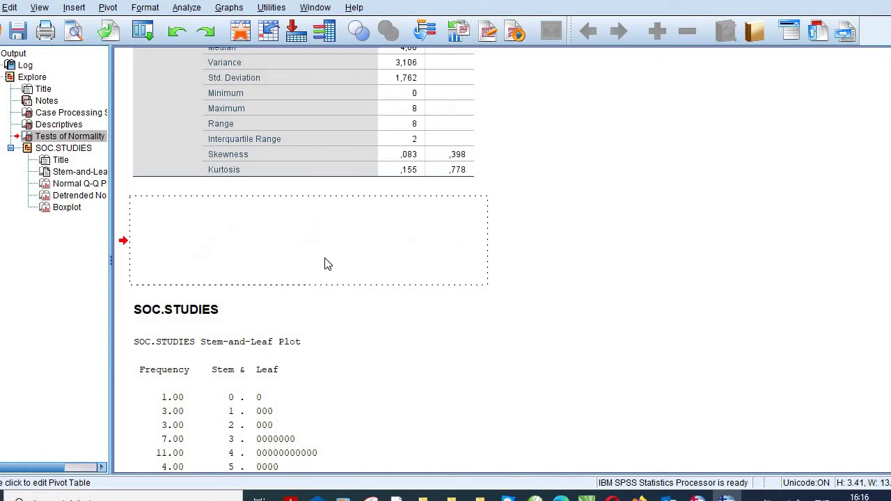
click(328, 261)
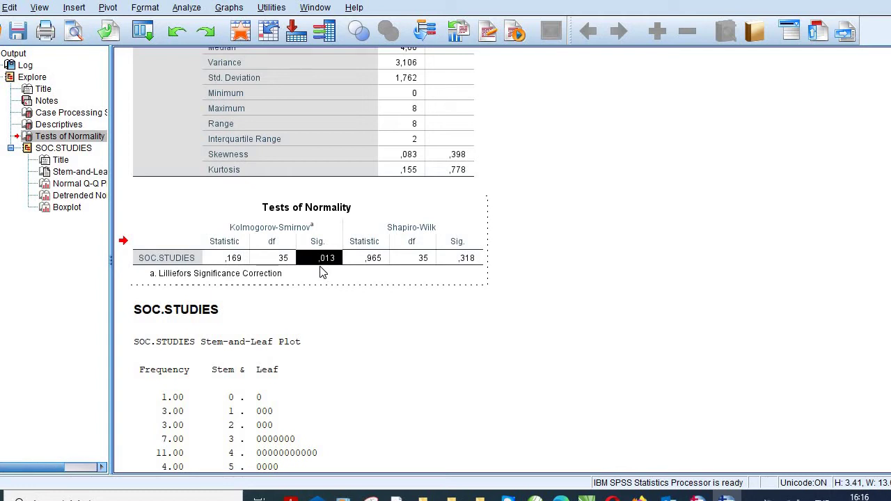
double_click(465, 260)
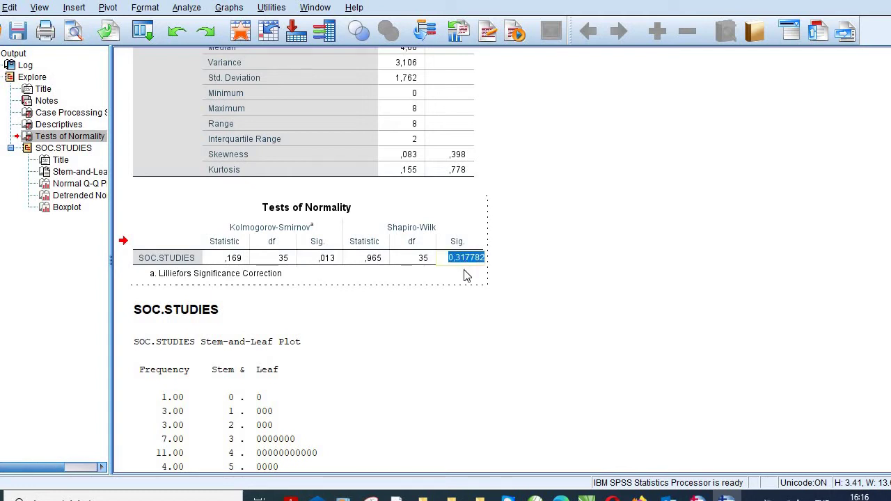
click(462, 271)
click(465, 260)
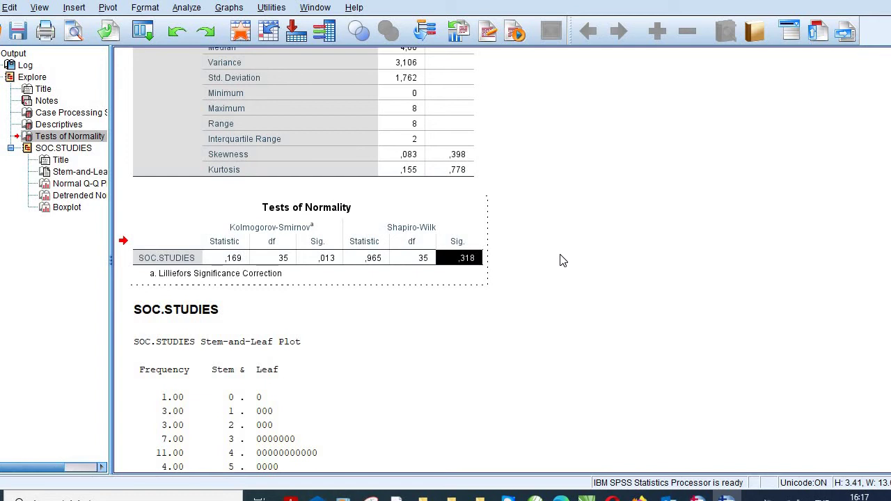
click(582, 270)
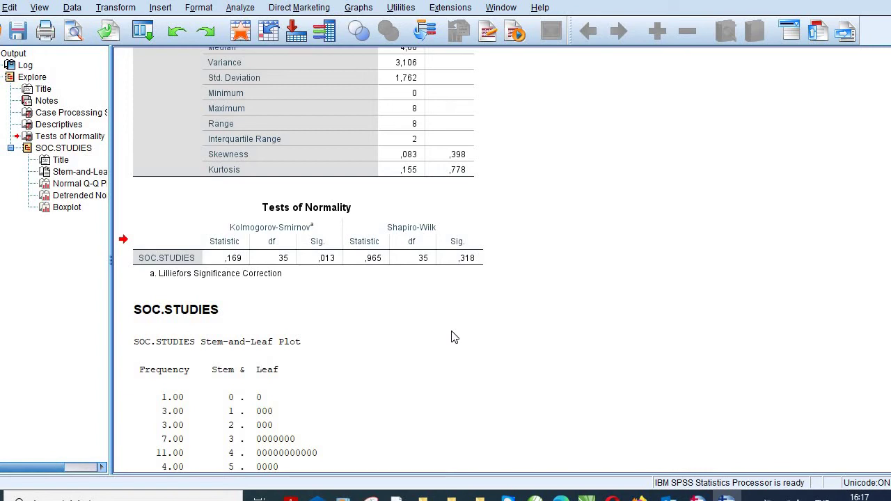
Compare the two normality tests' significance values again and look over the remaining Explore output for SOC.STUDIES.
click(325, 262)
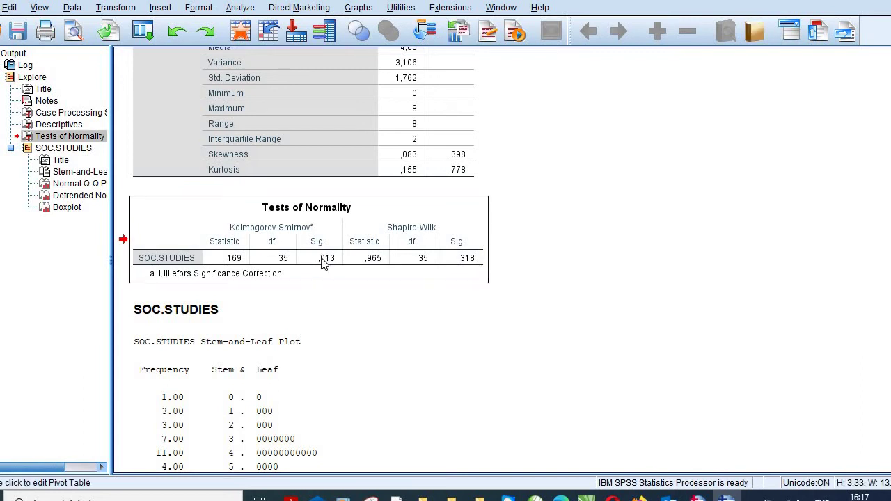
double_click(325, 262)
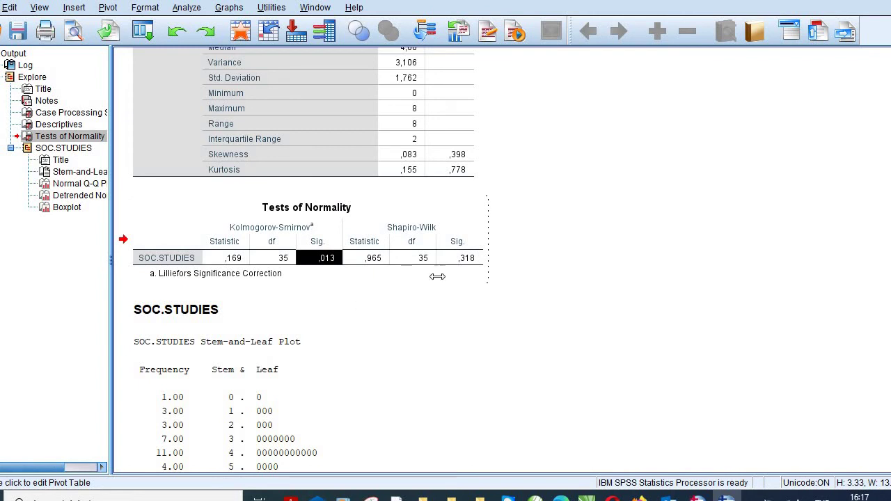
click(479, 259)
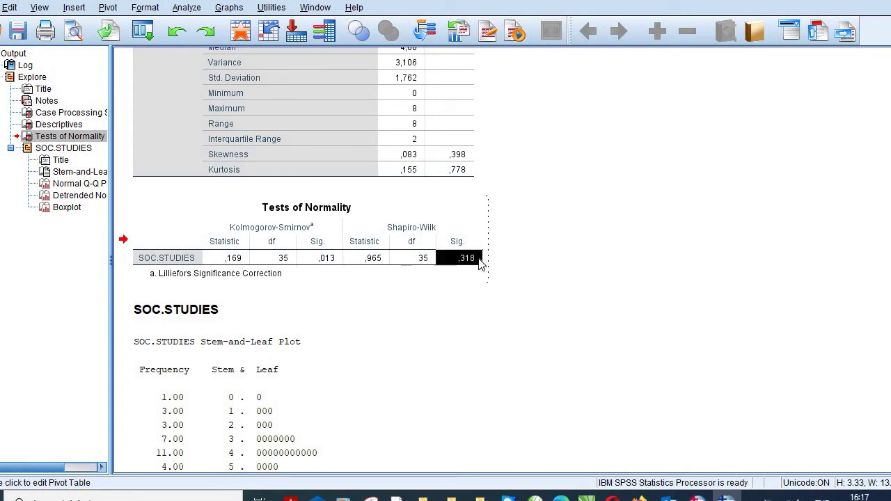
click(600, 275)
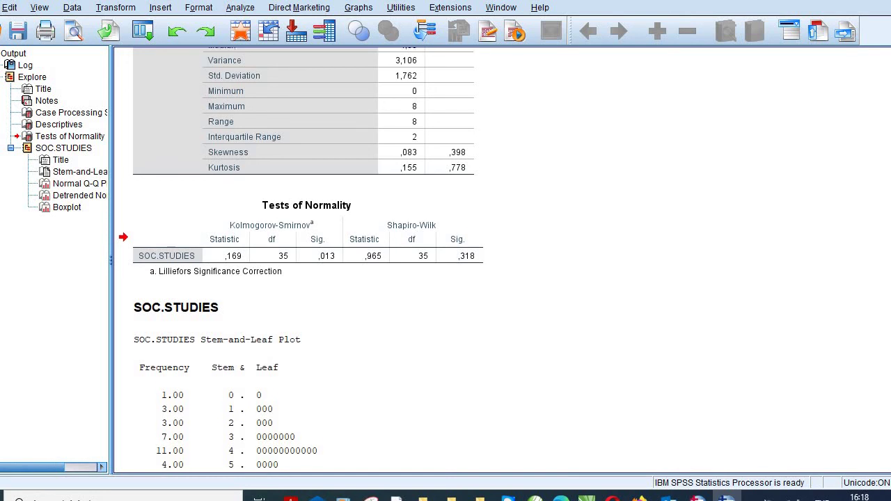
scroll(300, 261, down, 10)
scroll(694, 225, up, 8)
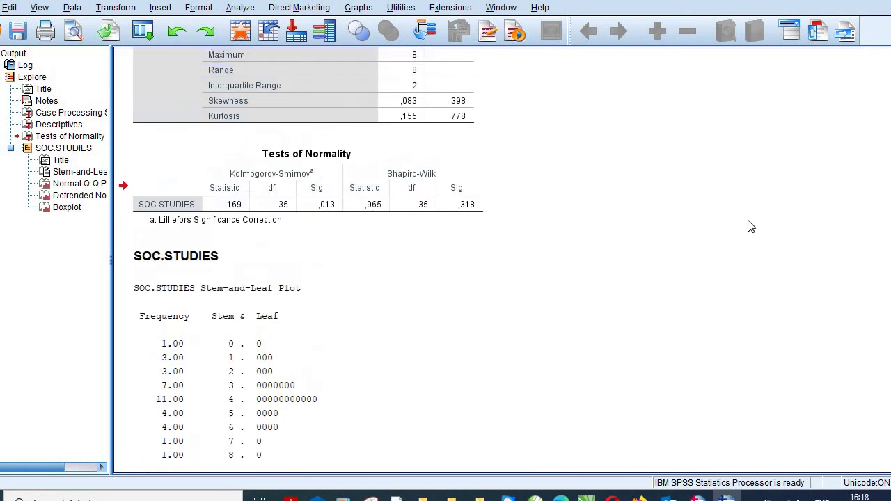